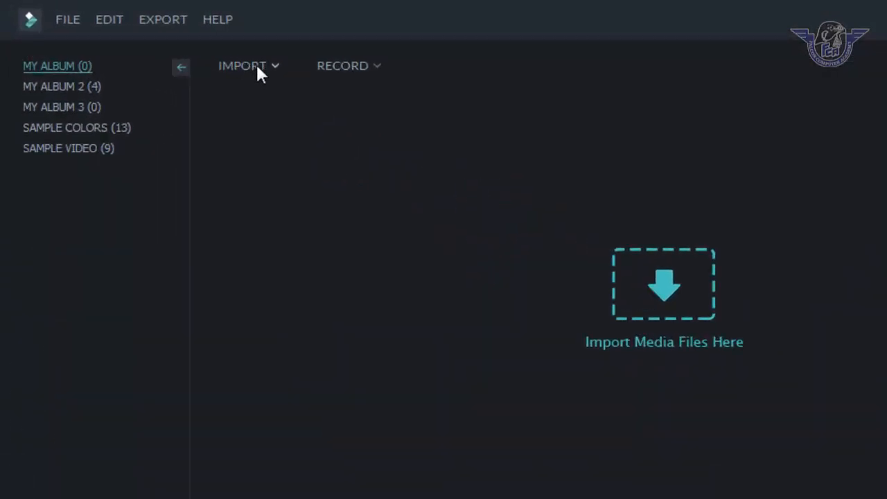
- Import "4K Falling Petals Green Screen Source, UHD - YouTube.MP4" from the video background folder and place it at the start of the overlay (PIP) track
left_click(257, 67)
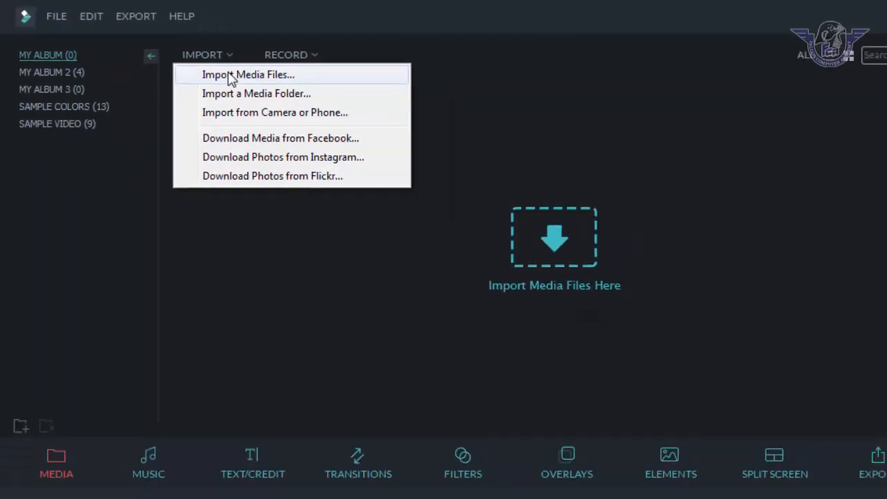
left_click(231, 76)
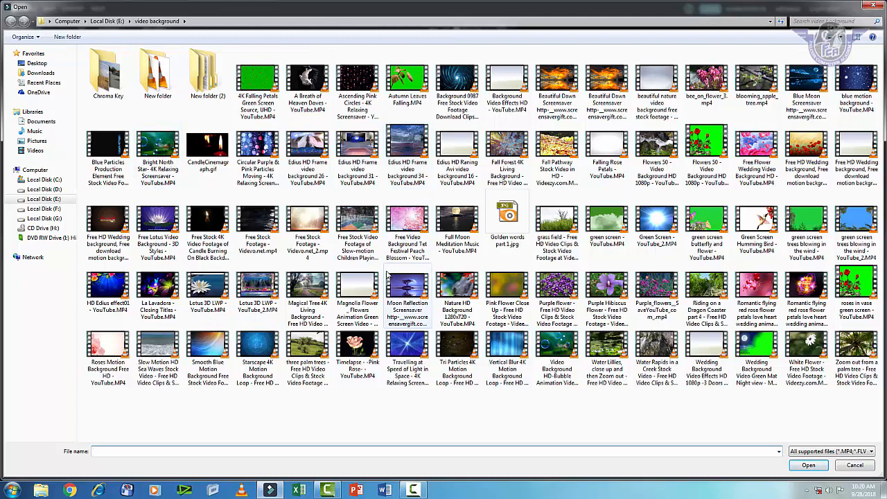
left_click(261, 83)
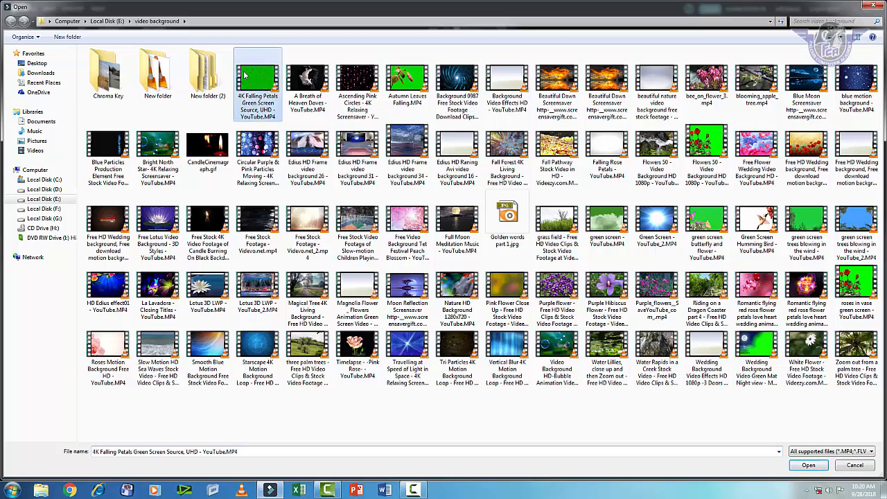
left_click(808, 466)
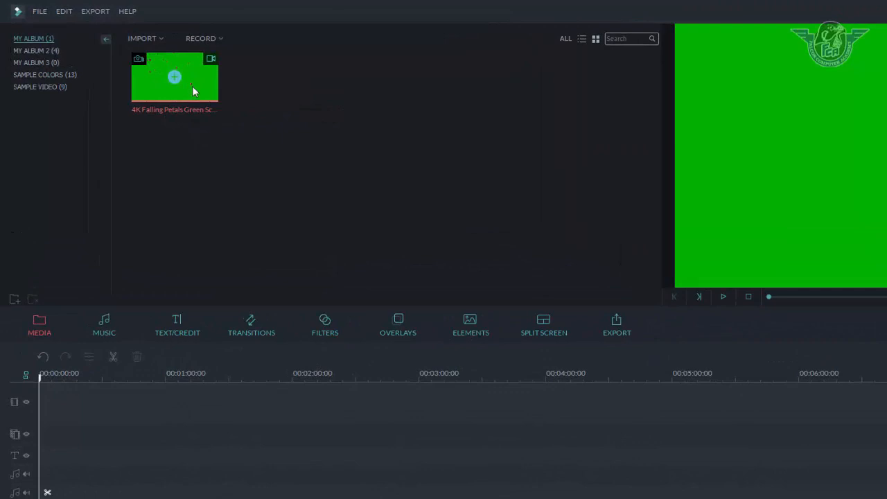
left_click_drag(193, 91, 40, 434)
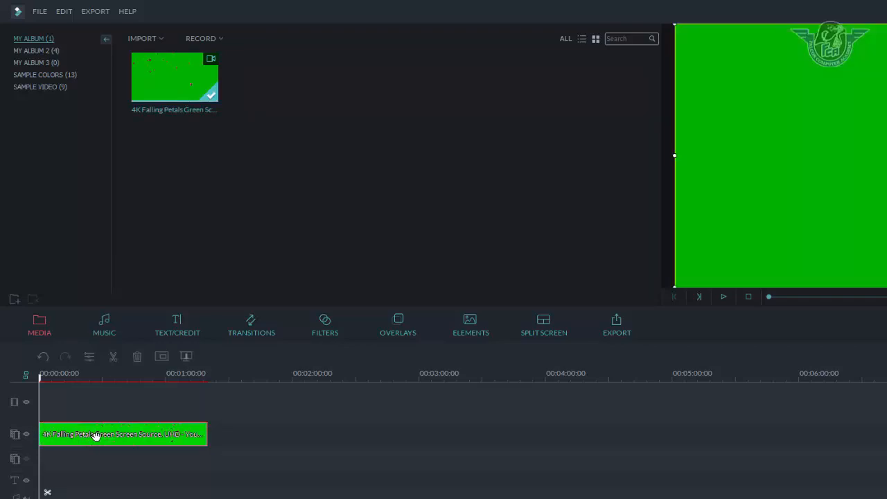
- Make the falling petals clip's green background transparent with Chroma Key at intensity level 40, and preview the keyed clip
right_click(97, 435)
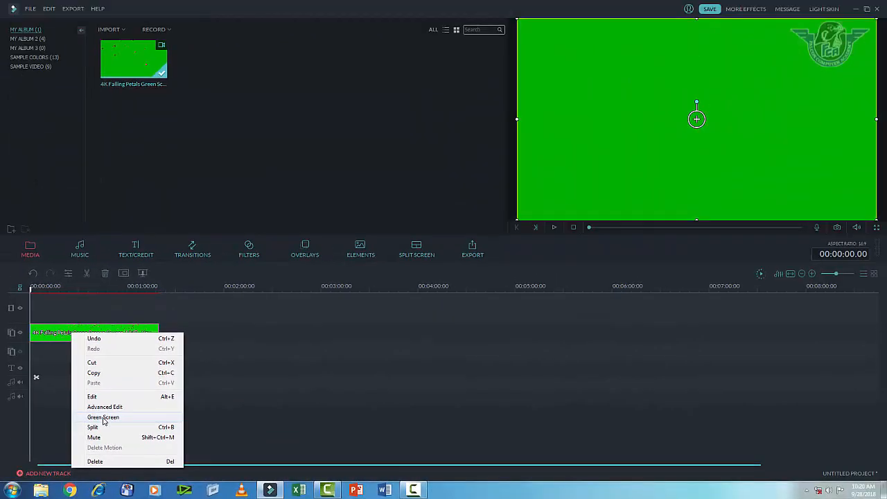
left_click(103, 418)
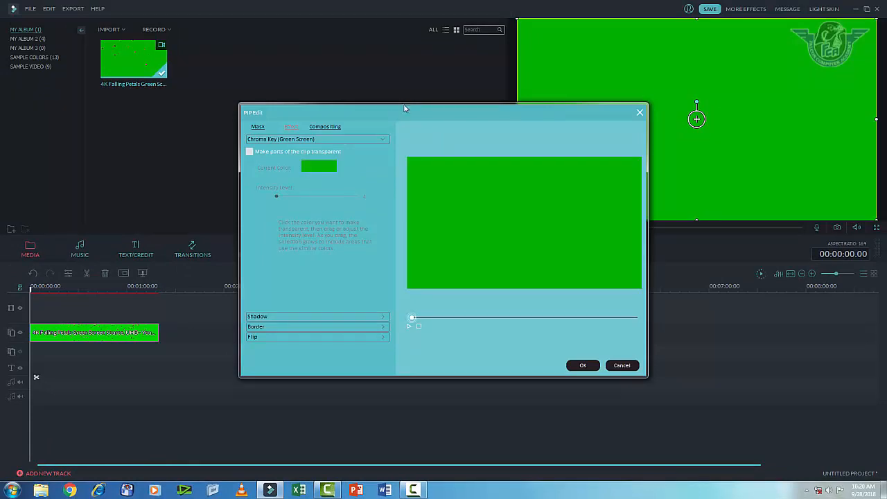
left_click_drag(405, 108, 381, 81)
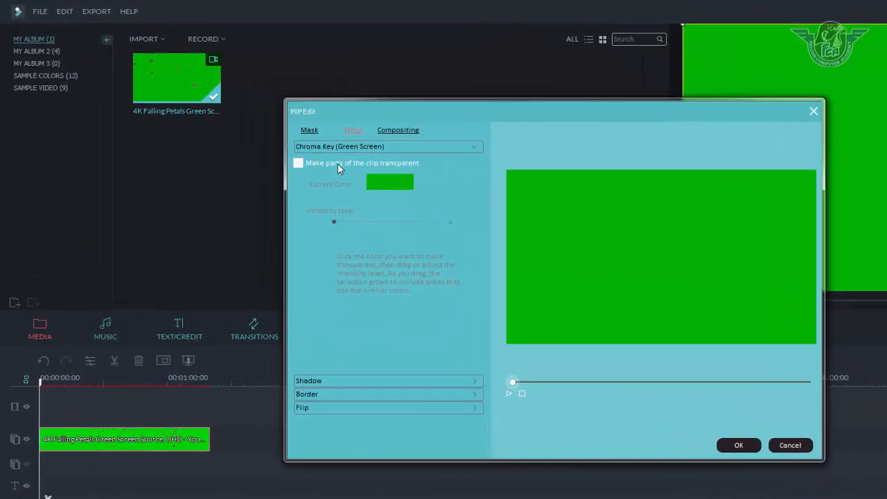
left_click(326, 163)
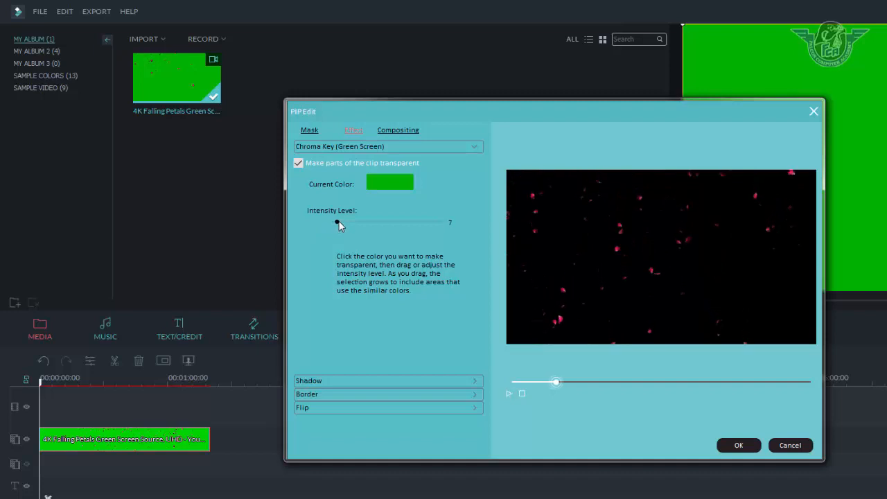
left_click_drag(334, 221, 373, 229)
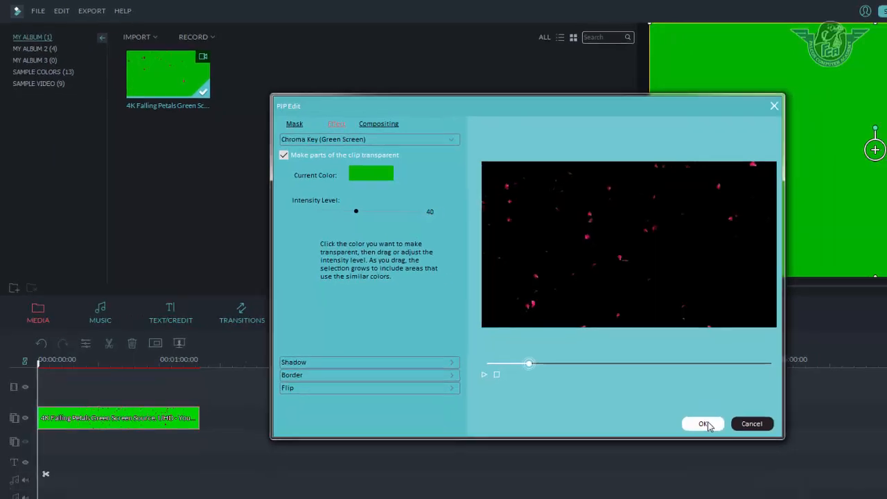
left_click(738, 445)
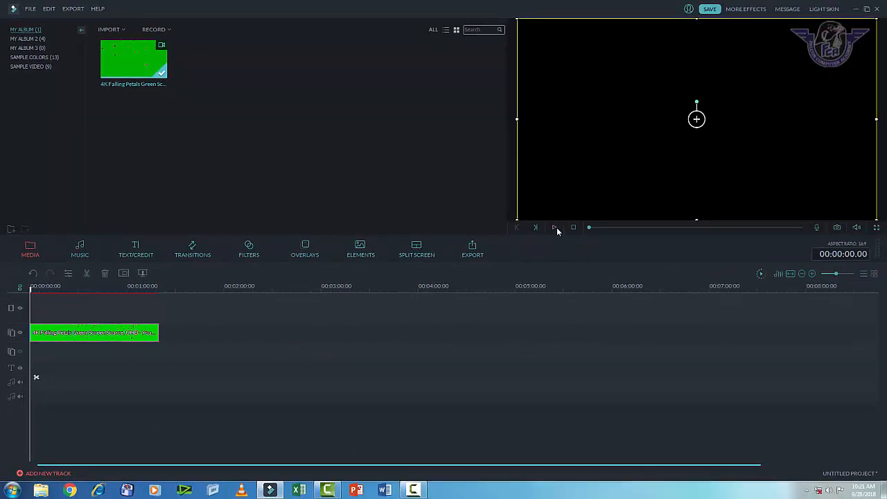
left_click(555, 228)
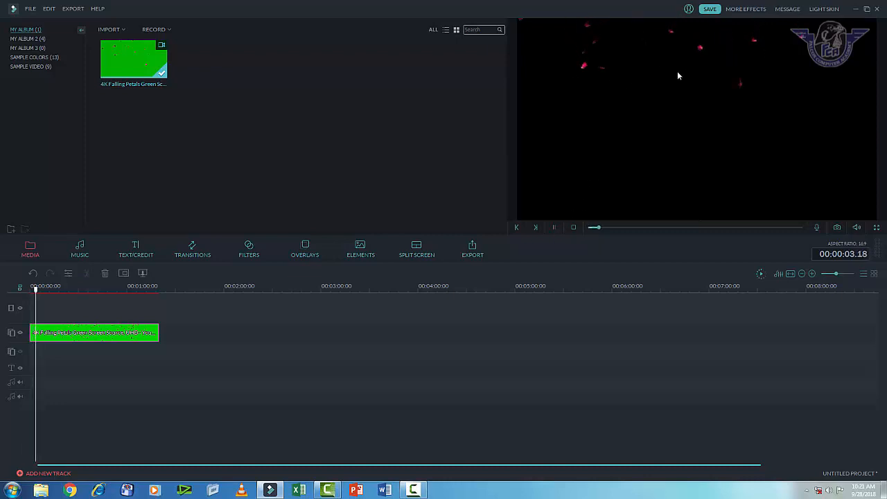
left_click(555, 229)
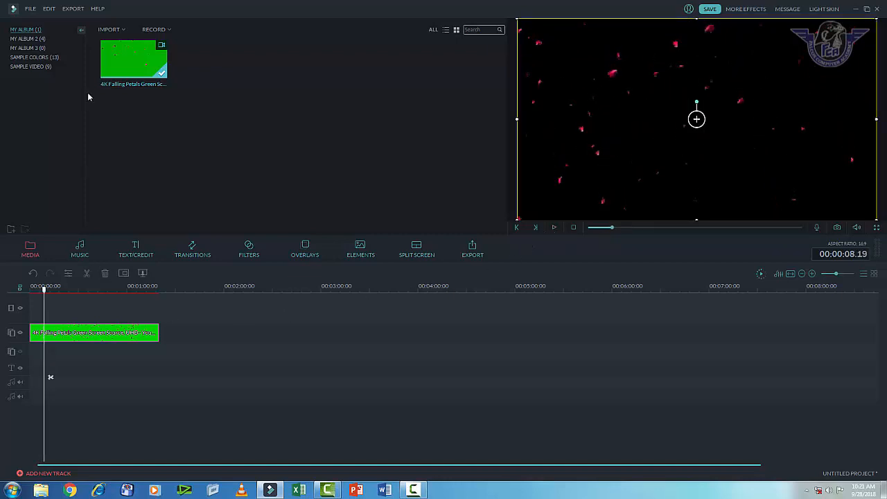
- Import the "Blue Moon Screensaver" video and place it at the start of the main video track as the background
left_click(109, 30)
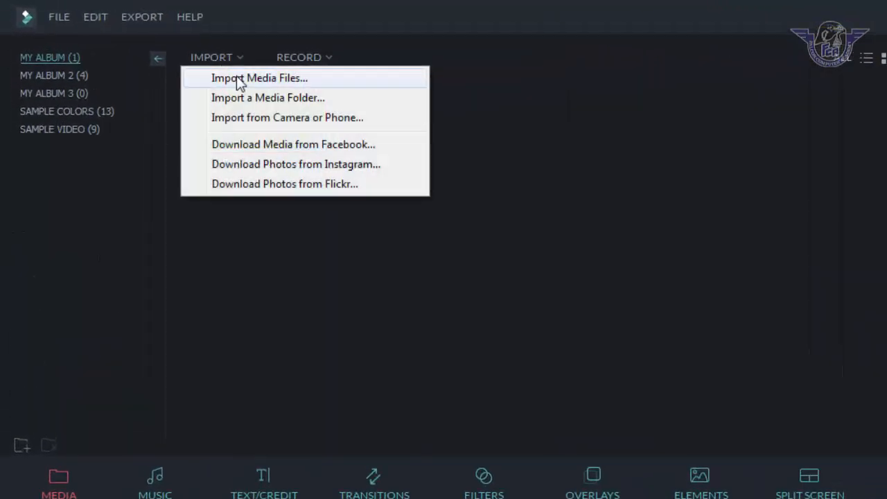
left_click(238, 79)
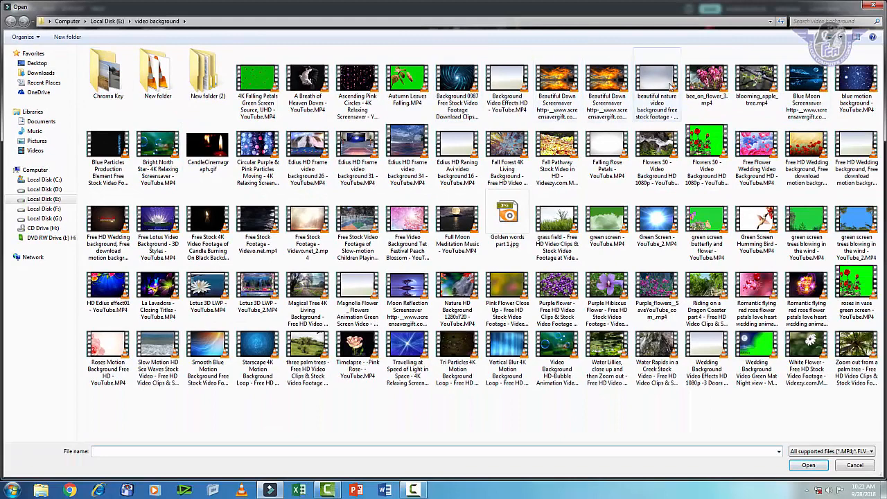
left_click(806, 80)
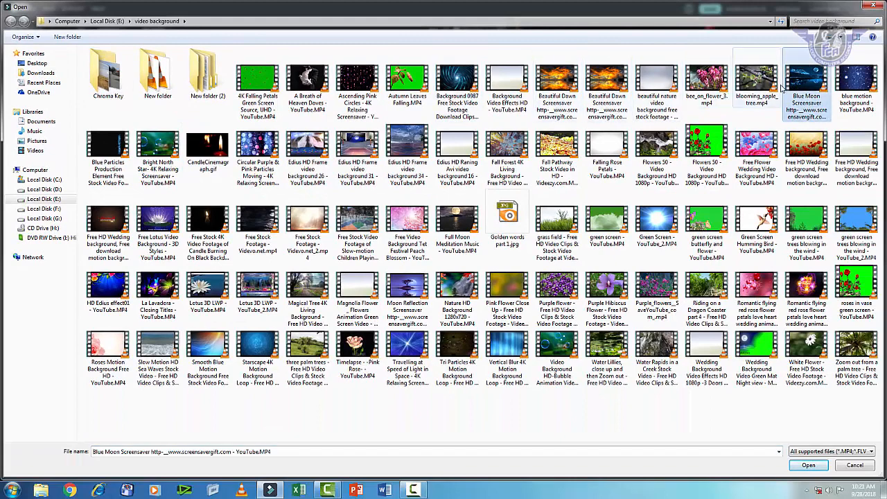
left_click(808, 465)
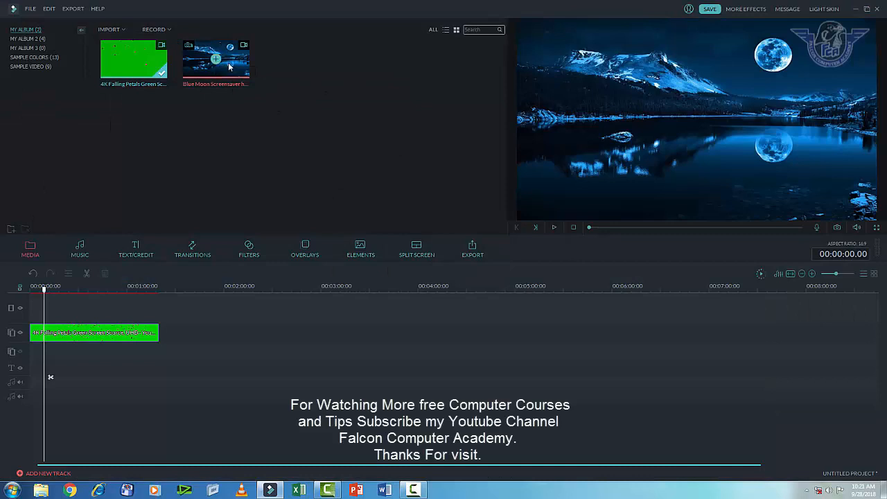
left_click_drag(228, 66, 113, 305)
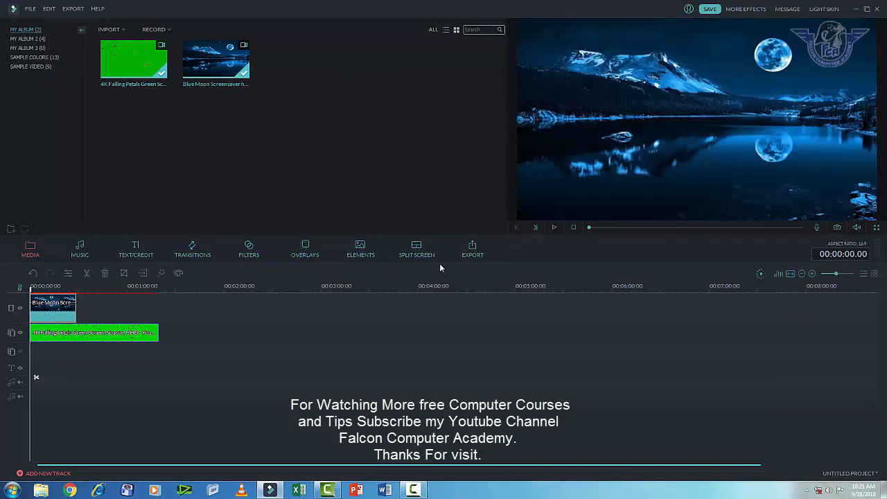
- Preview the petals over the moon background and trim the end of the petals clip to match the Blue Moon clip
left_click(557, 227)
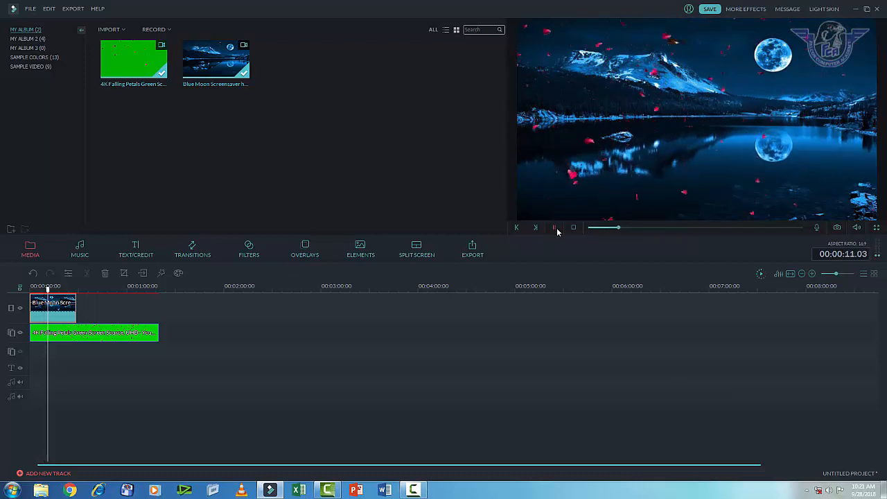
left_click(555, 227)
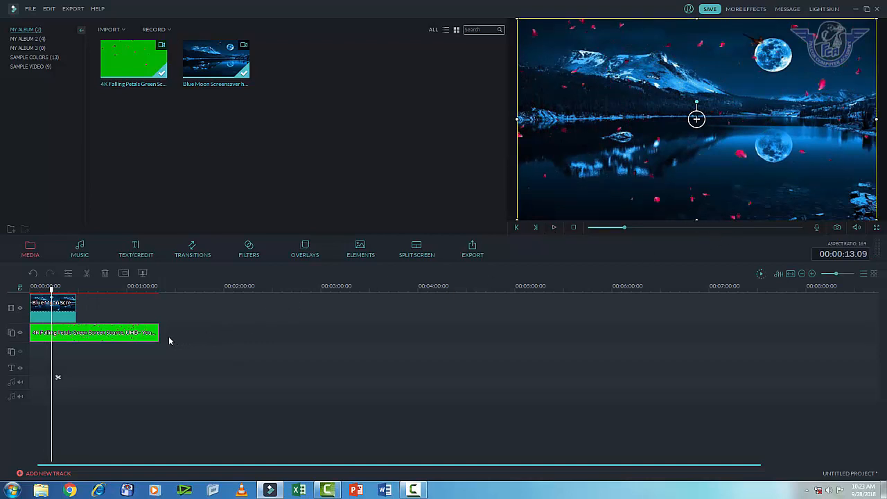
left_click_drag(158, 337, 75, 345)
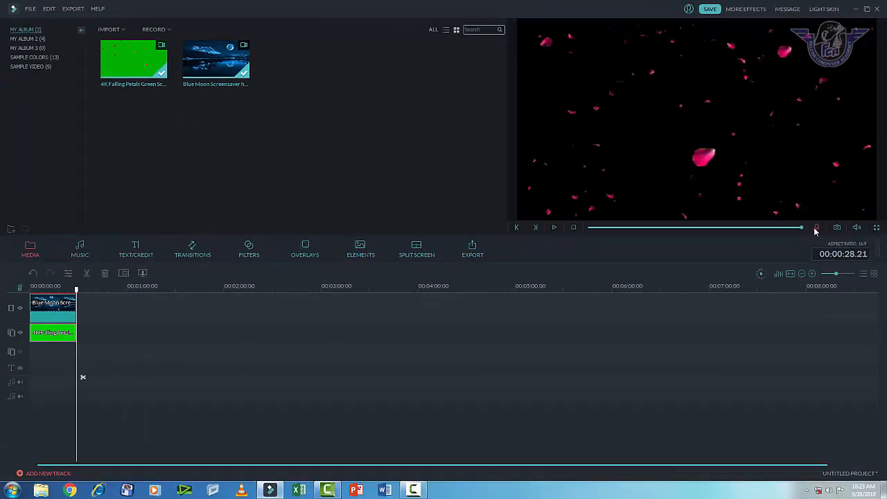
- Record a microphone voiceover of about 10 seconds from the beginning of the timeline and add it to the project
left_click_drag(77, 293, 32, 292)
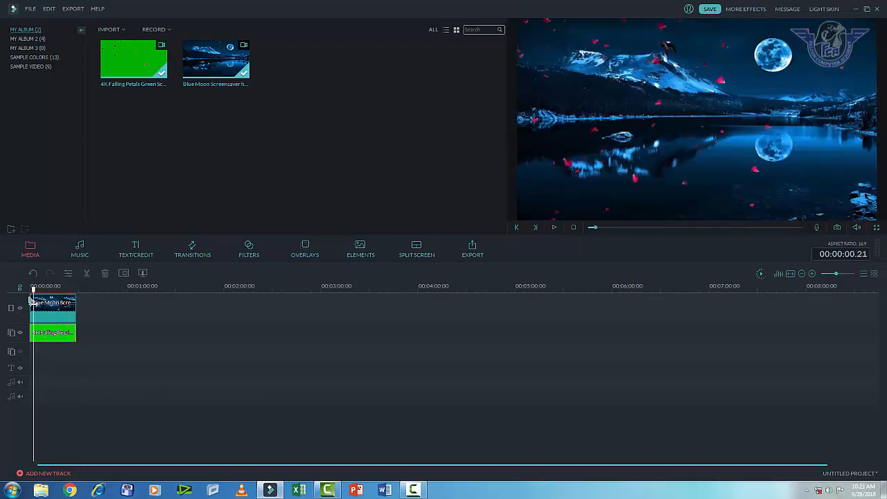
left_click(817, 229)
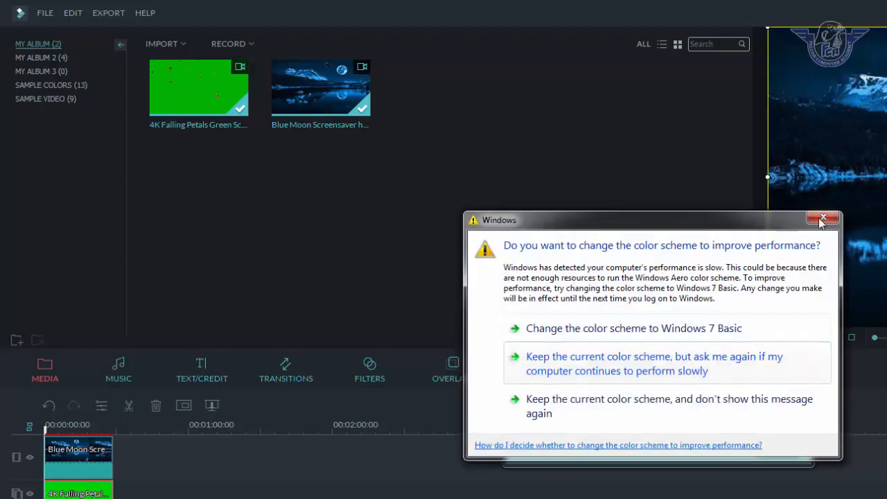
left_click(821, 222)
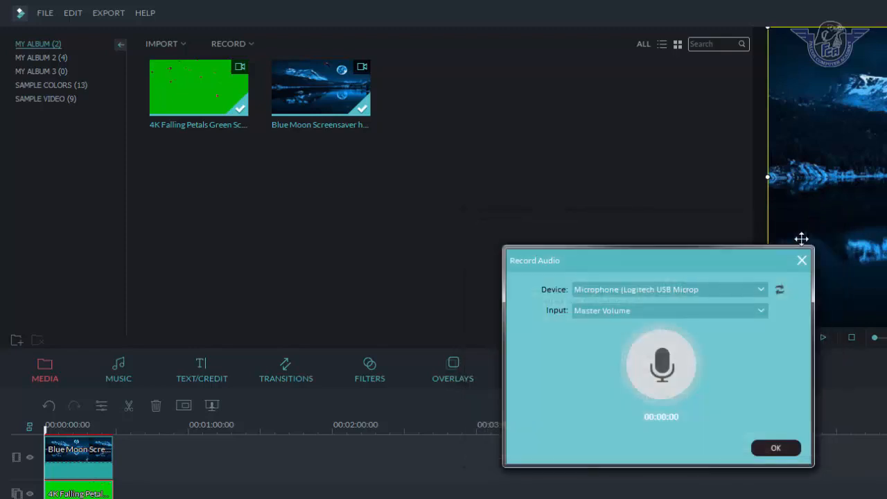
left_click(663, 366)
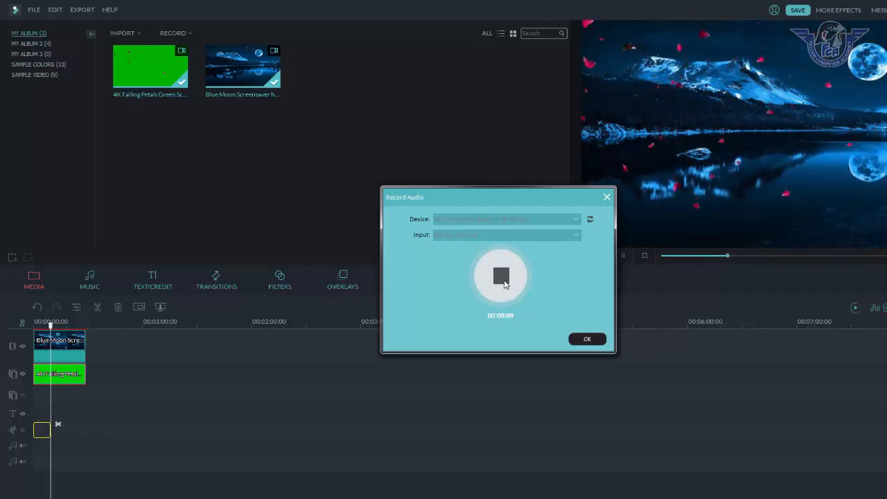
left_click(504, 279)
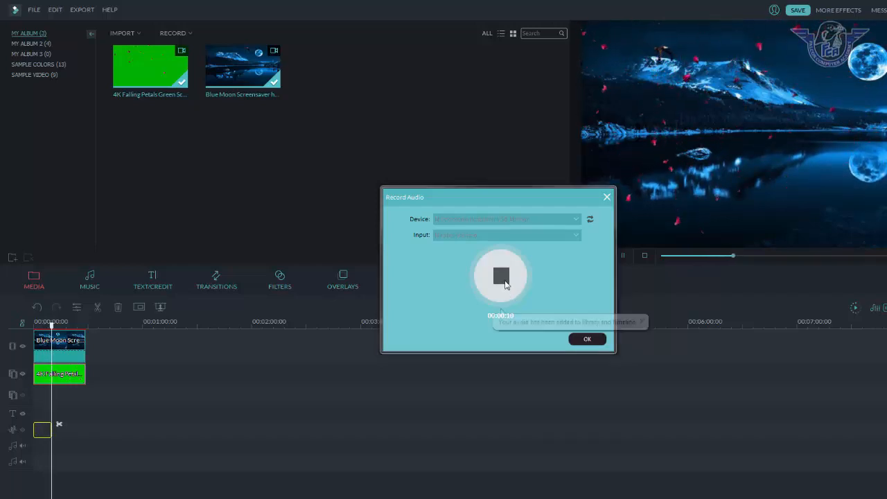
left_click(587, 340)
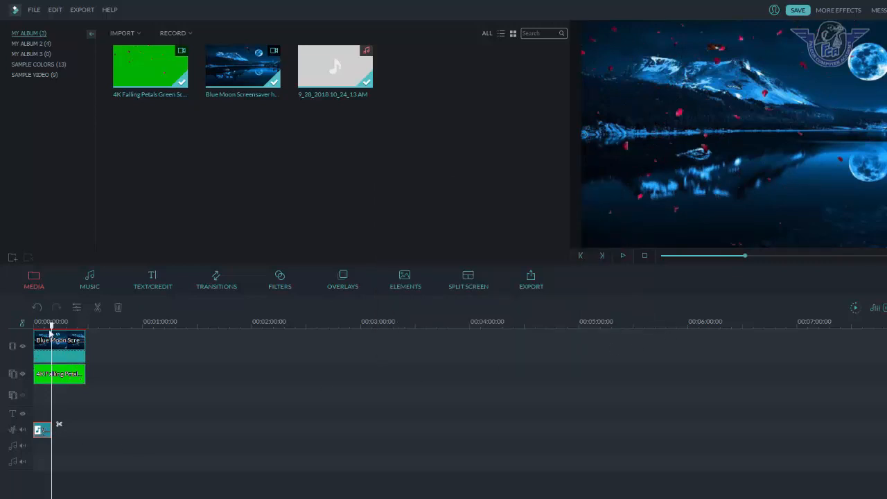
- Play back the project from the beginning to check the recorded voiceover with the video
left_click_drag(50, 325, 34, 324)
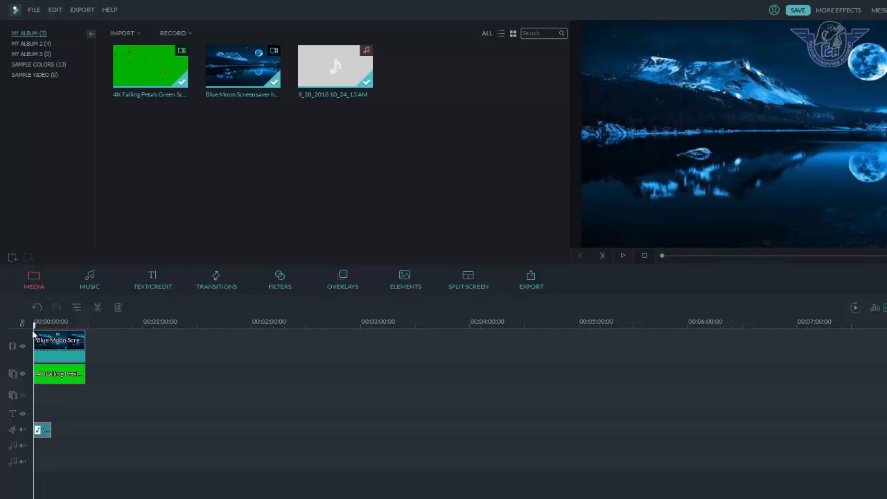
left_click(625, 256)
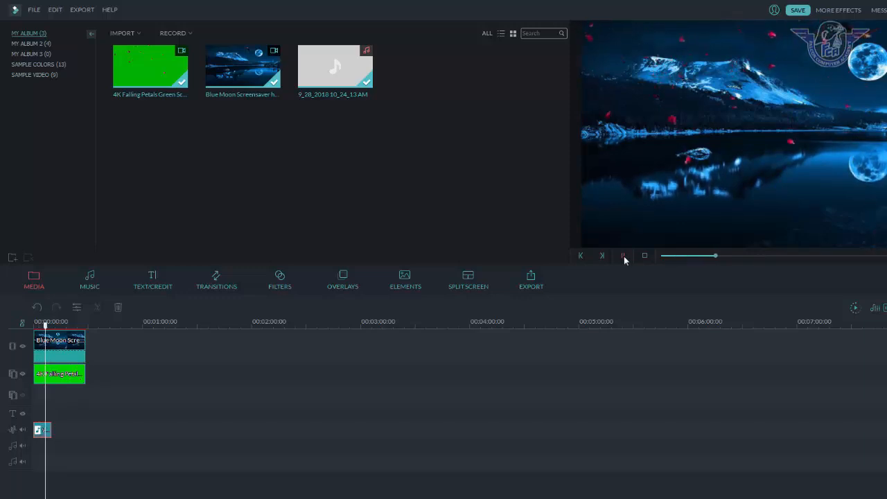
left_click(624, 256)
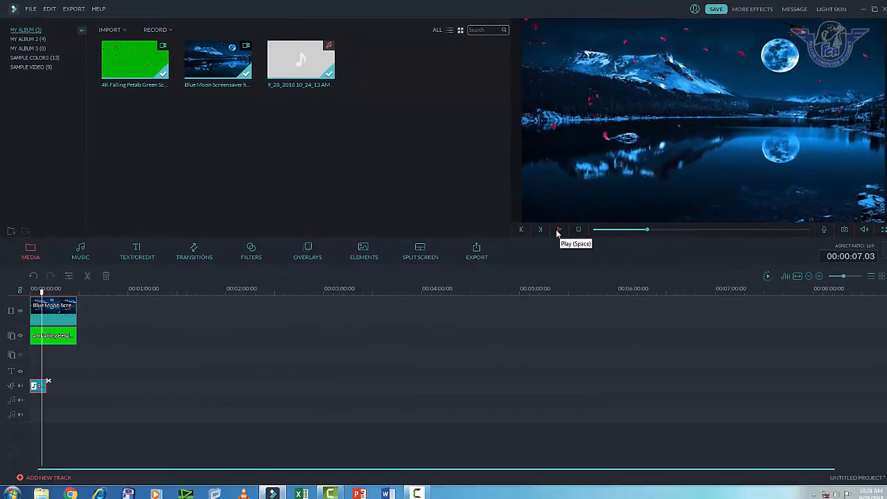